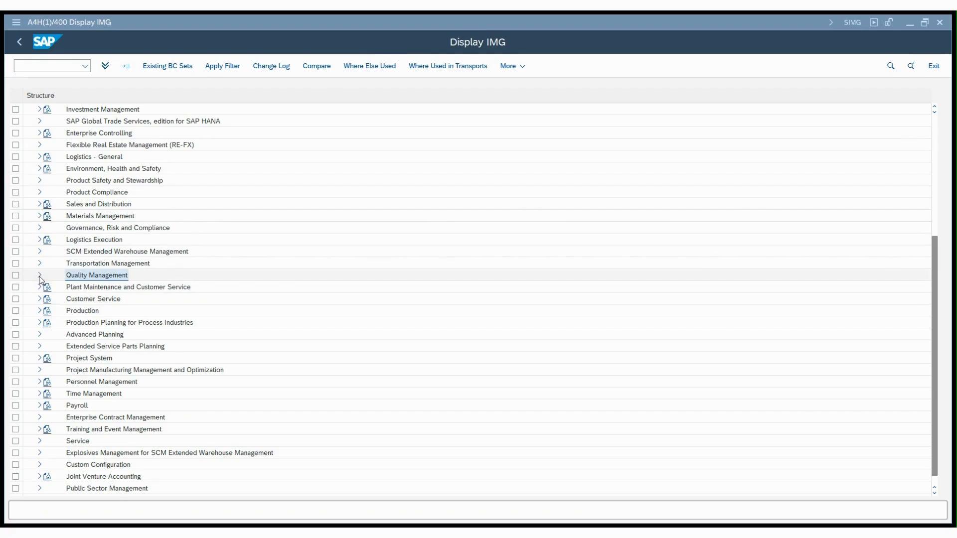
- Open the Maintain Settings at Plant Level activity under Quality Management, Basic Settings in the IMG structure
click(39, 276)
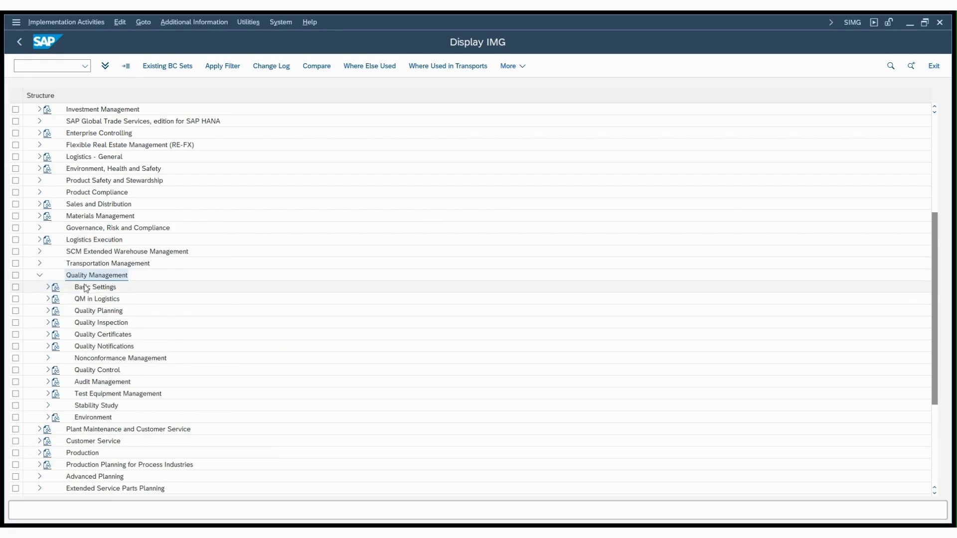
click(49, 288)
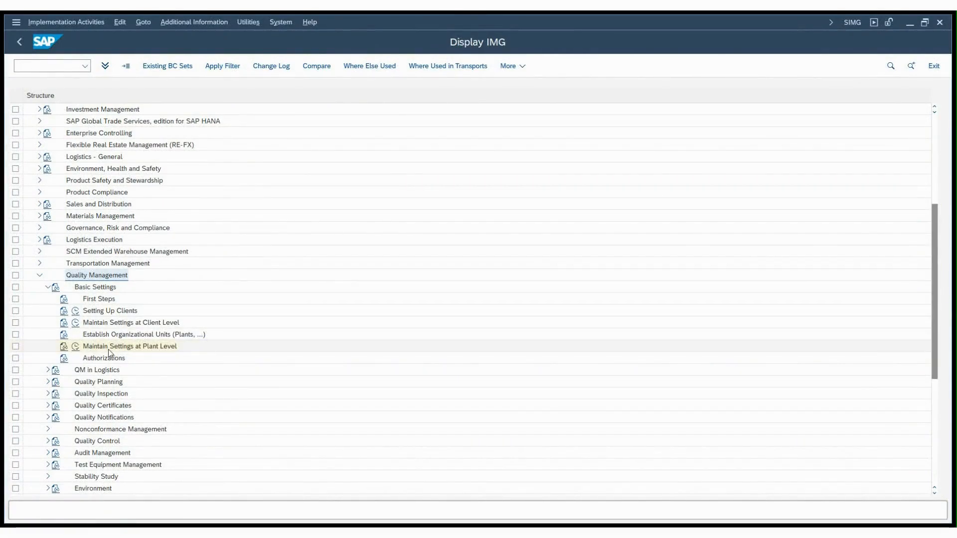
click(75, 346)
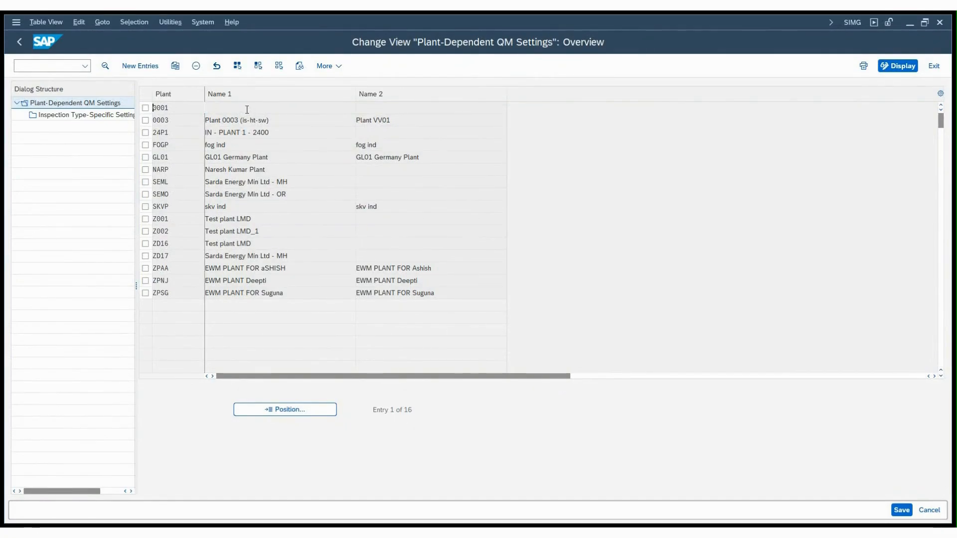
- Start a copy of the plant 0001 QM settings entry and enter DE01 as the target plant
click(145, 108)
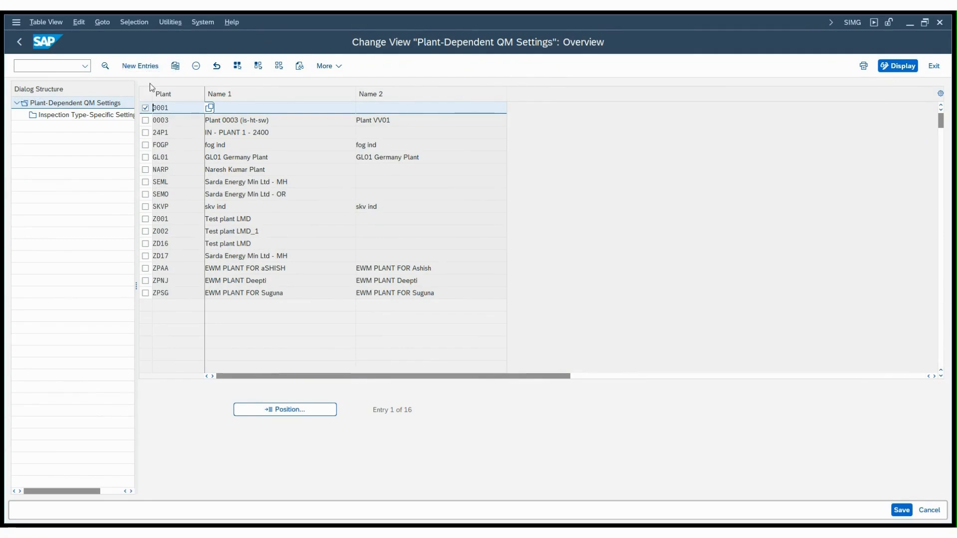
click(176, 66)
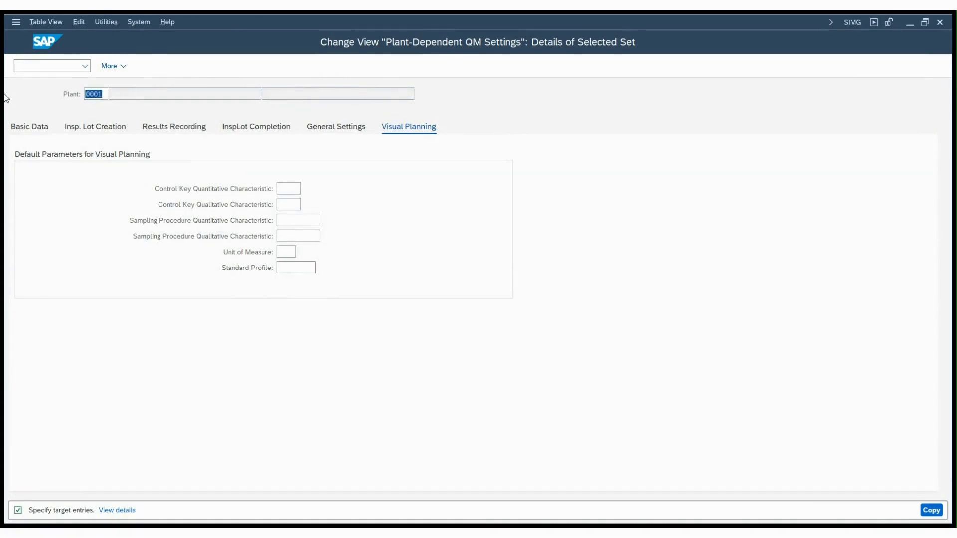
key(Return)
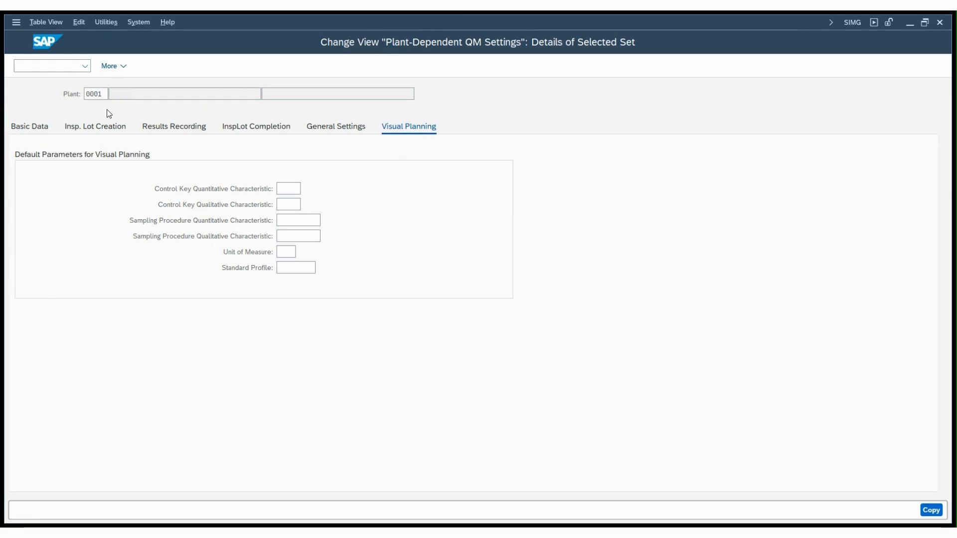
text(DE01)
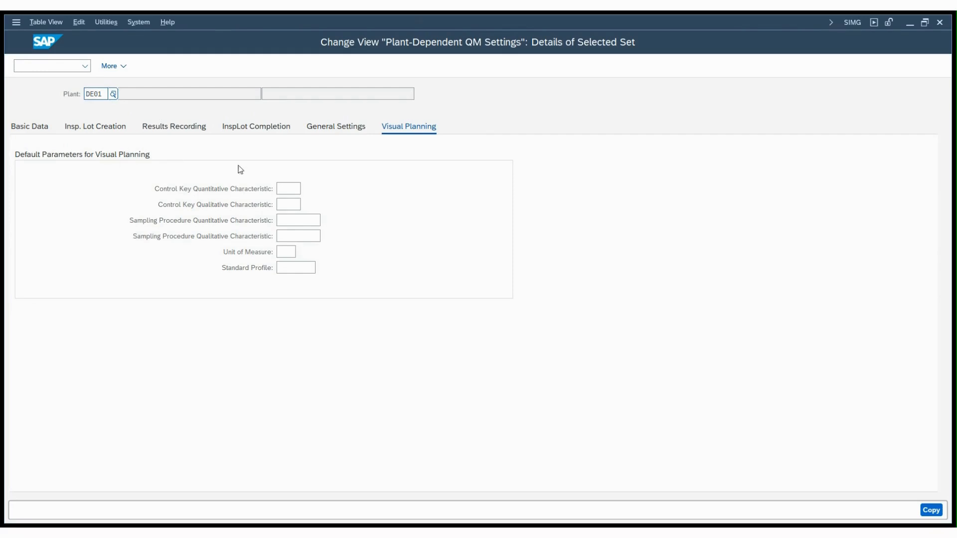
- Enable history for both master inspection characteristics and inspection methods in the basic data of plant DE01
click(34, 131)
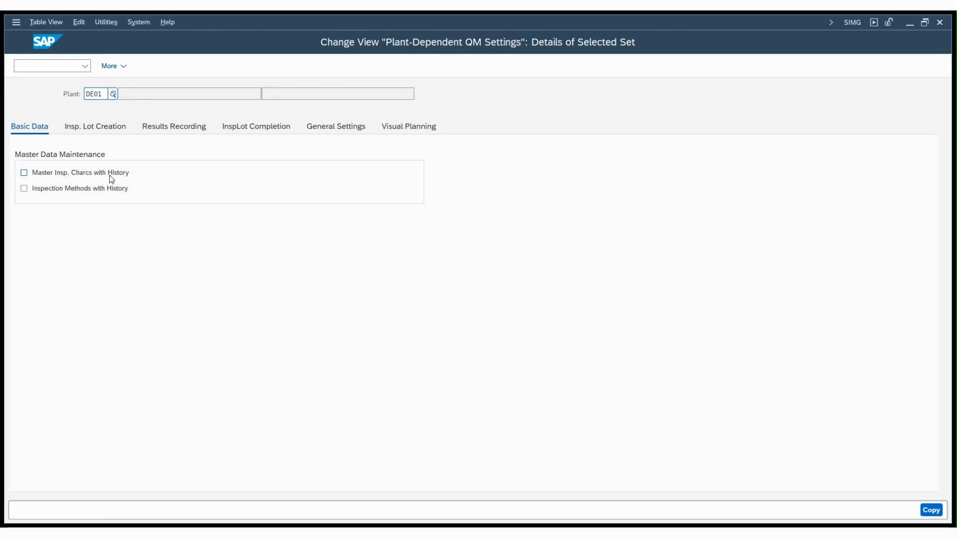
click(23, 172)
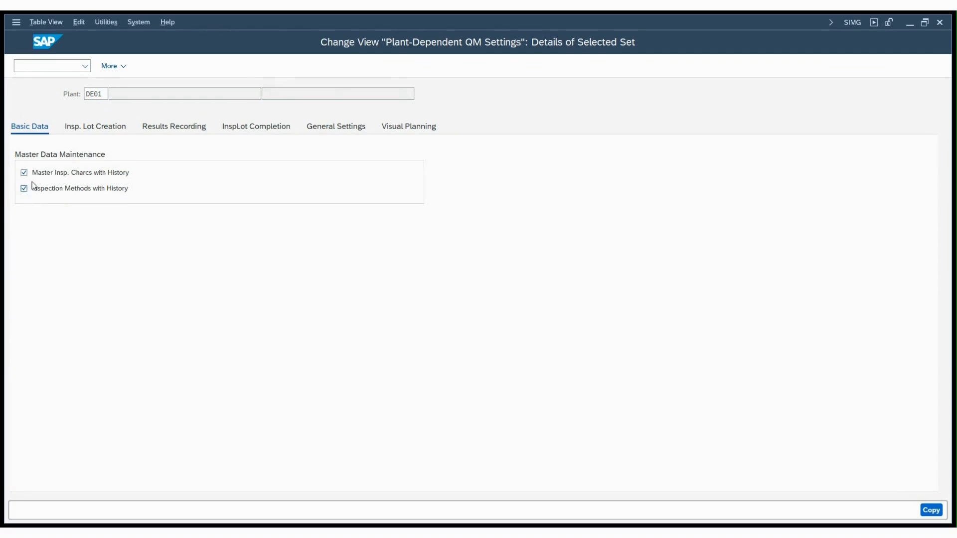
- Review the inspection lot creation settings: container entry, inspection type for stock, settlement order types and characteristic weighting
click(96, 128)
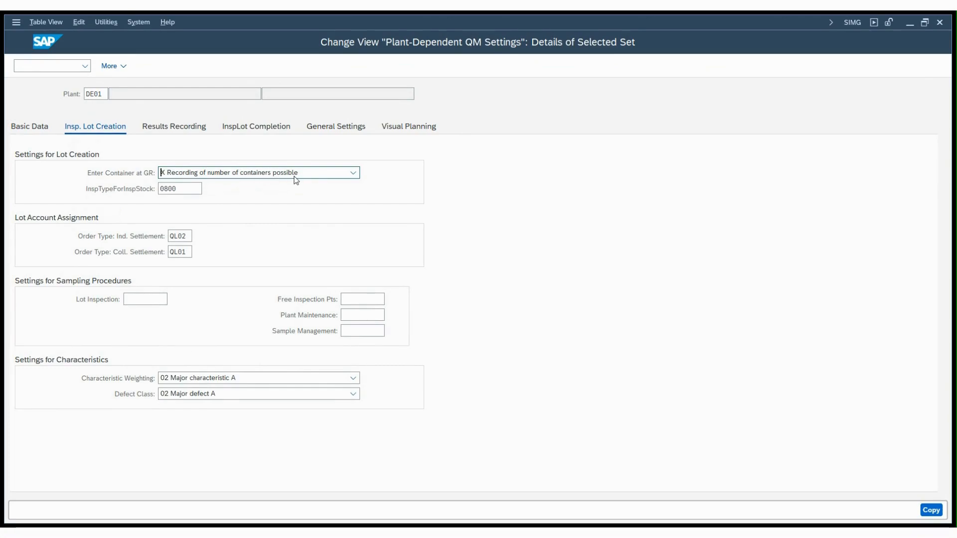
click(277, 175)
double_click(183, 189)
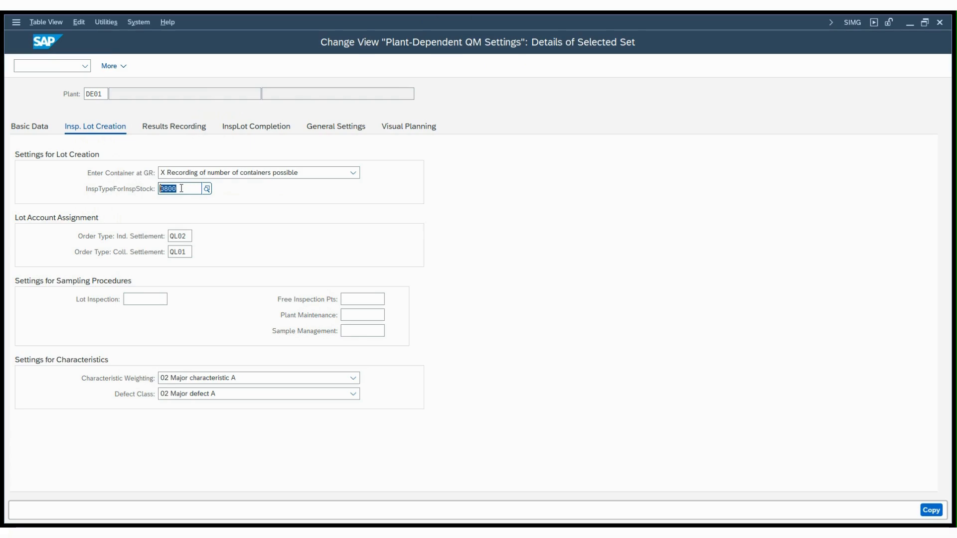
click(189, 236)
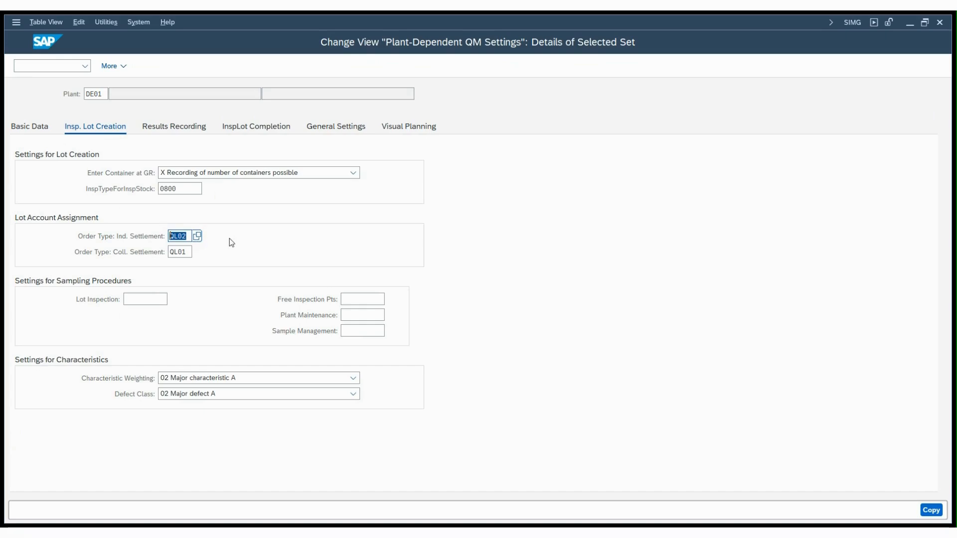
click(185, 252)
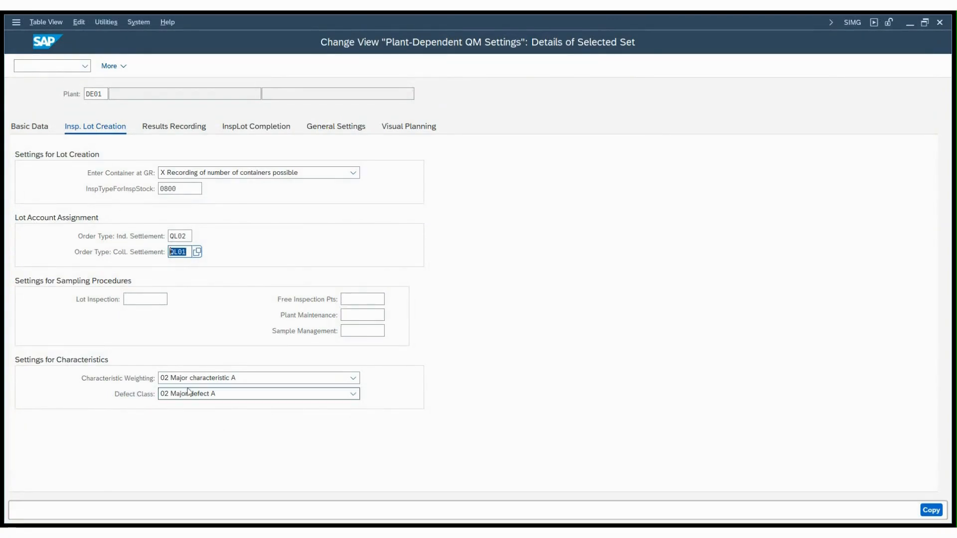
click(263, 382)
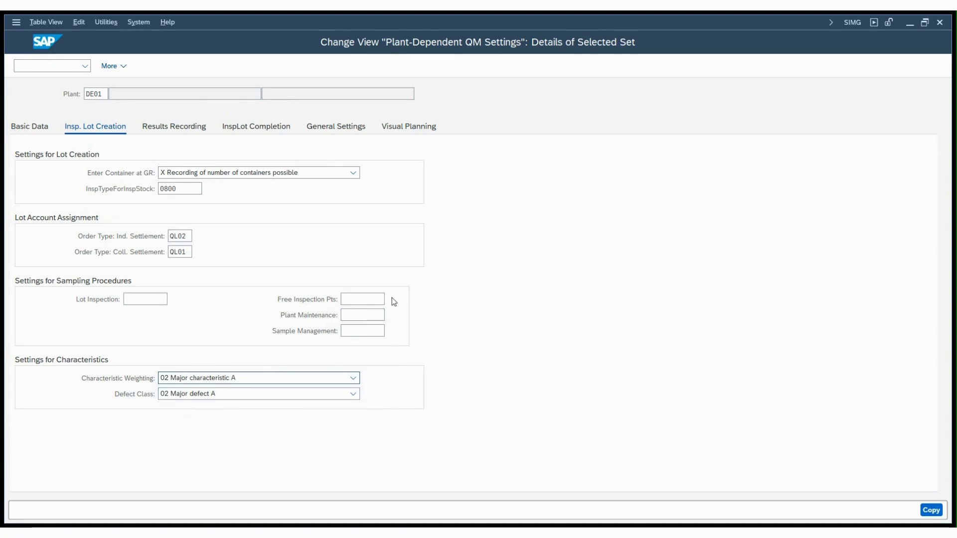
- Review the results recording settings for plausibility factor, additional decimal places, sample start value and sample interval
click(178, 128)
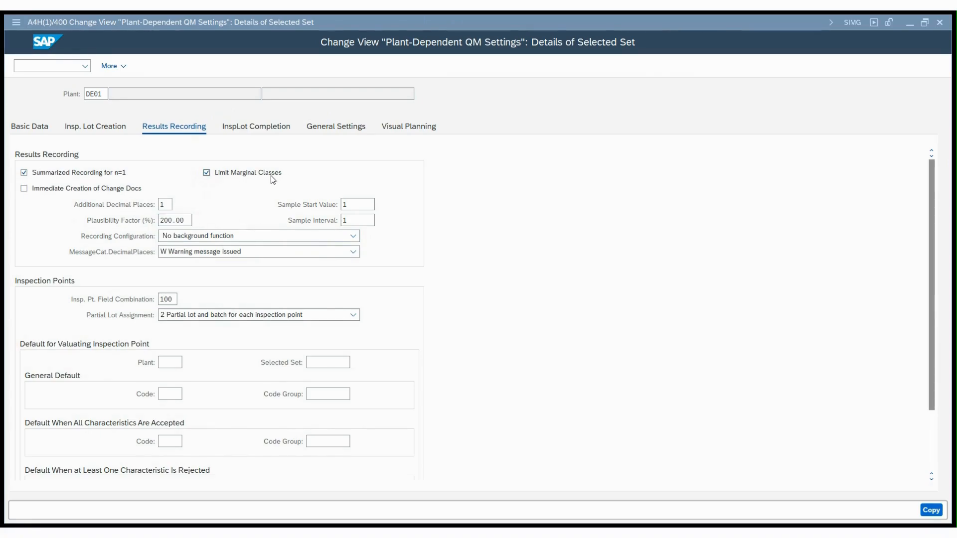
click(190, 221)
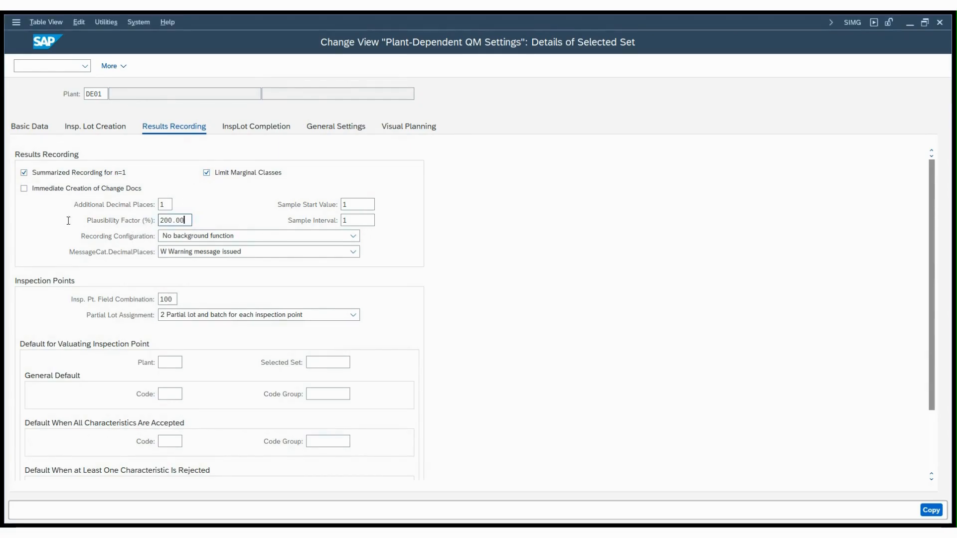
double_click(191, 221)
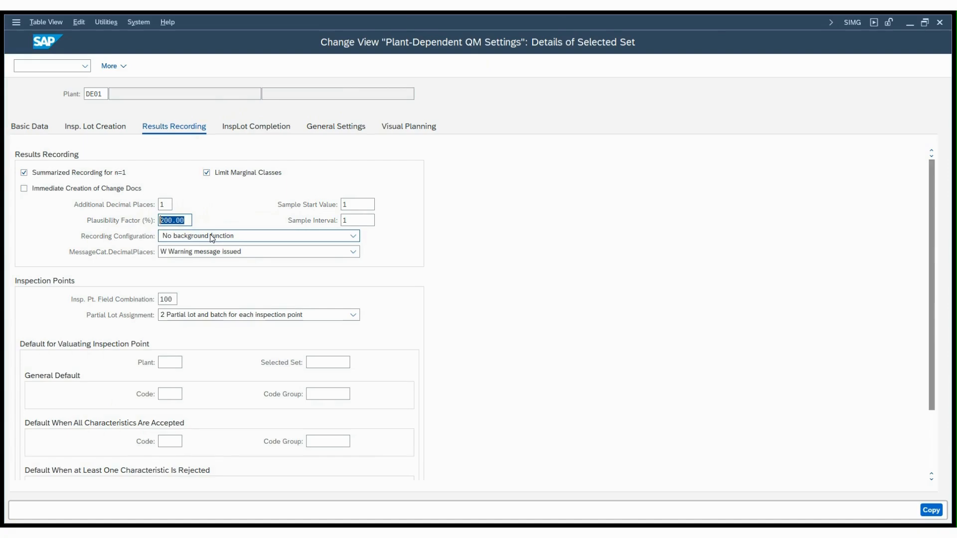
click(169, 204)
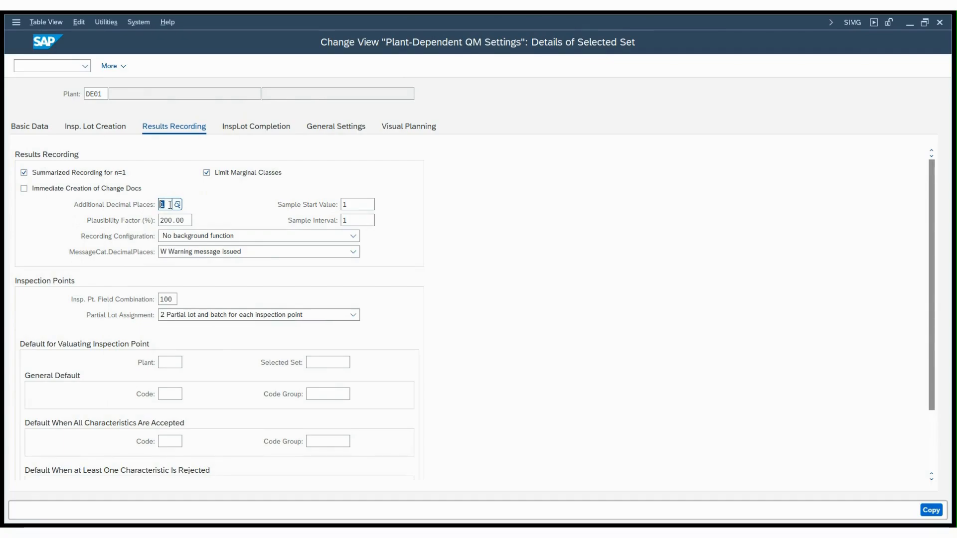
click(355, 204)
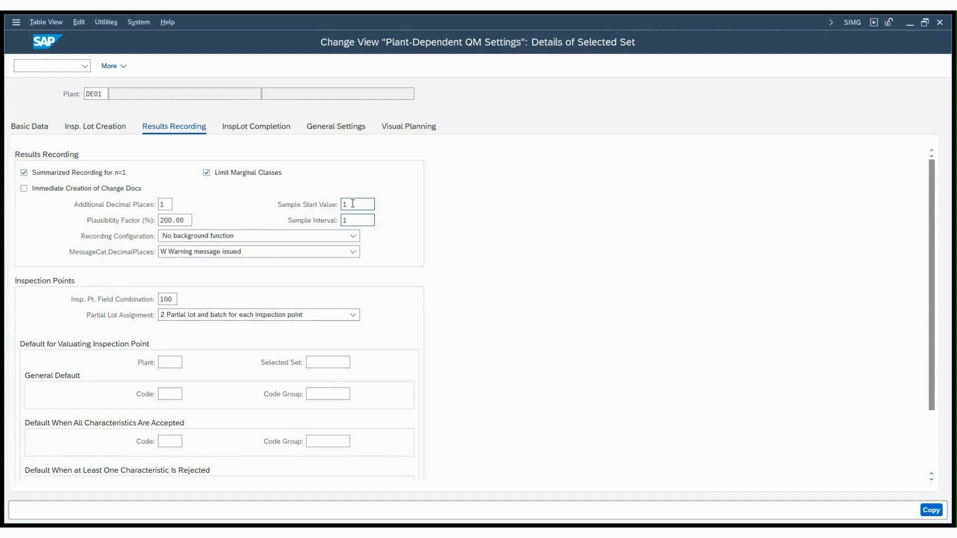
click(353, 220)
click(354, 204)
key(Tab)
key(shift+Tab)
key(Tab)
- Review the decimal-places message category and the inspection point settings, and confirm the copy to plant DE01
click(224, 253)
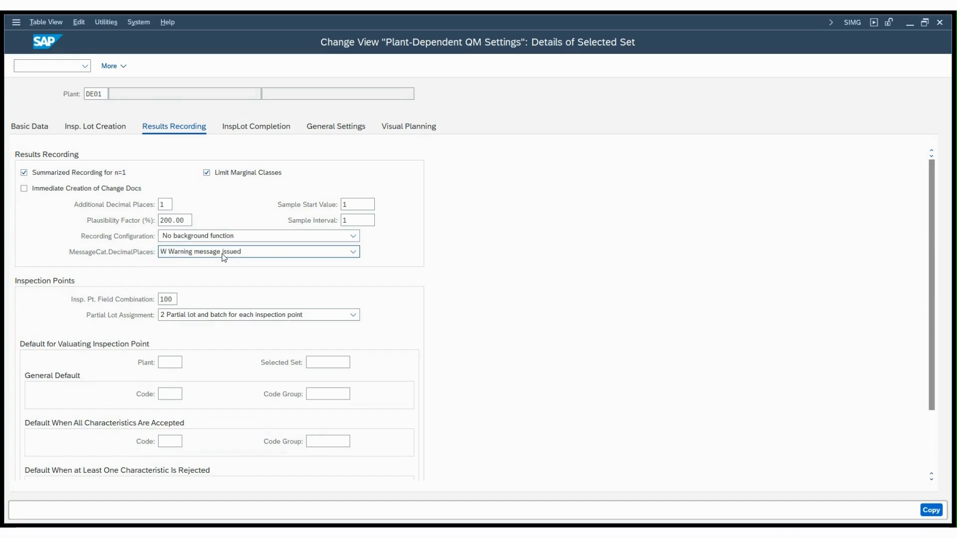
scroll(211, 256, up, 1)
scroll(211, 258, down, 1)
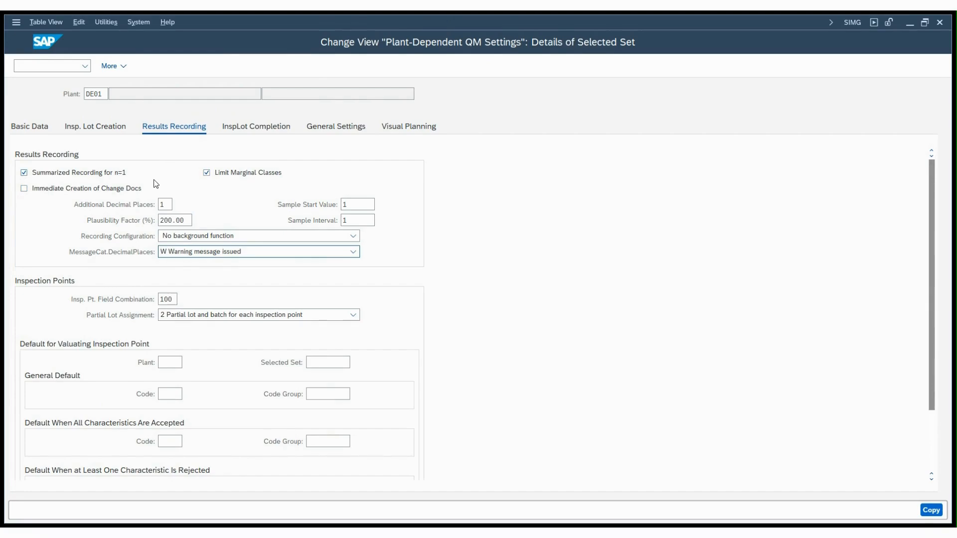
click(170, 204)
scroll(111, 279, down, 3)
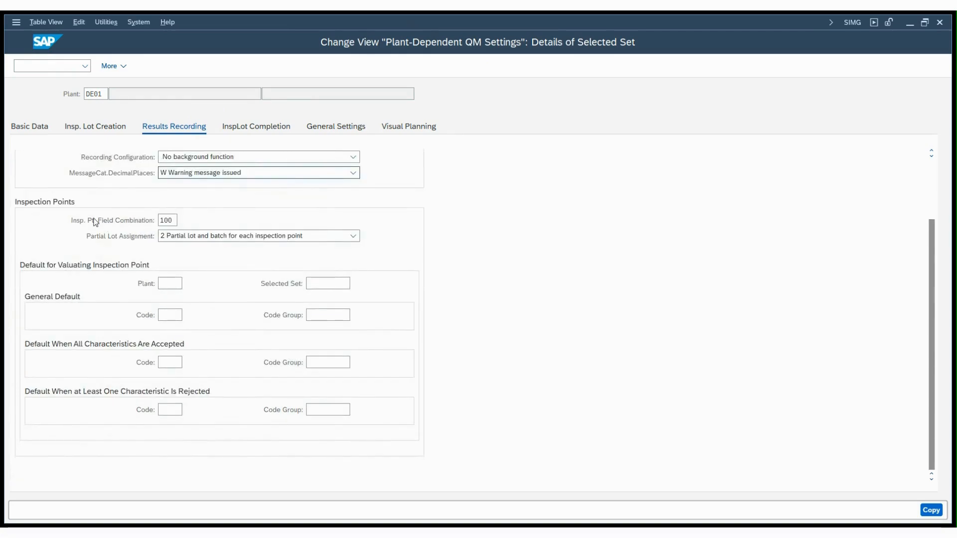
click(173, 220)
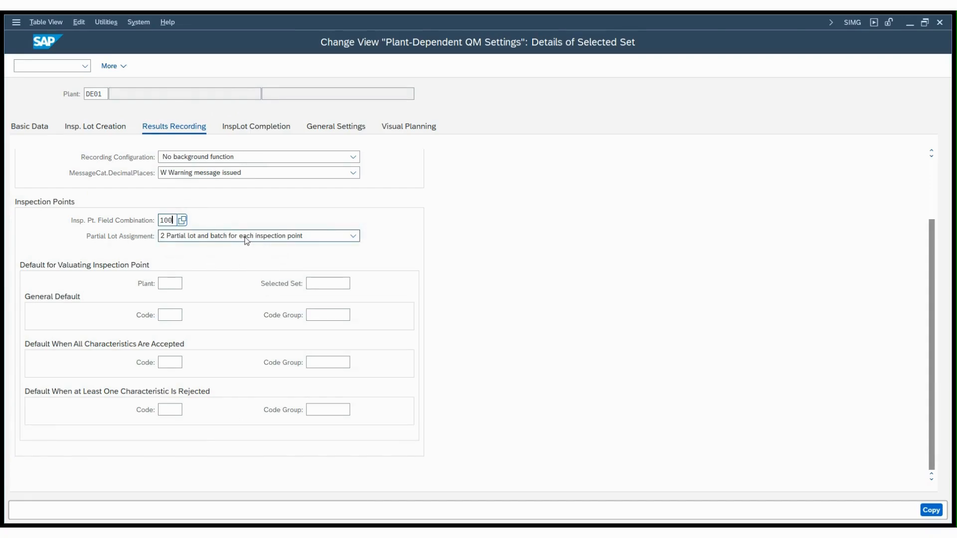
key(Tab)
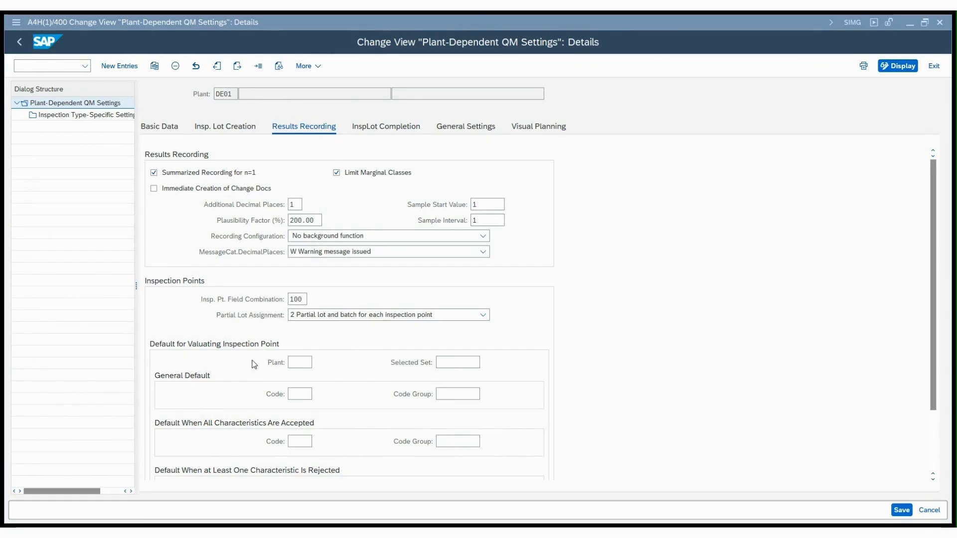
- Check the defaults for valuating inspection points and look up the available values for the General Default code
click(298, 362)
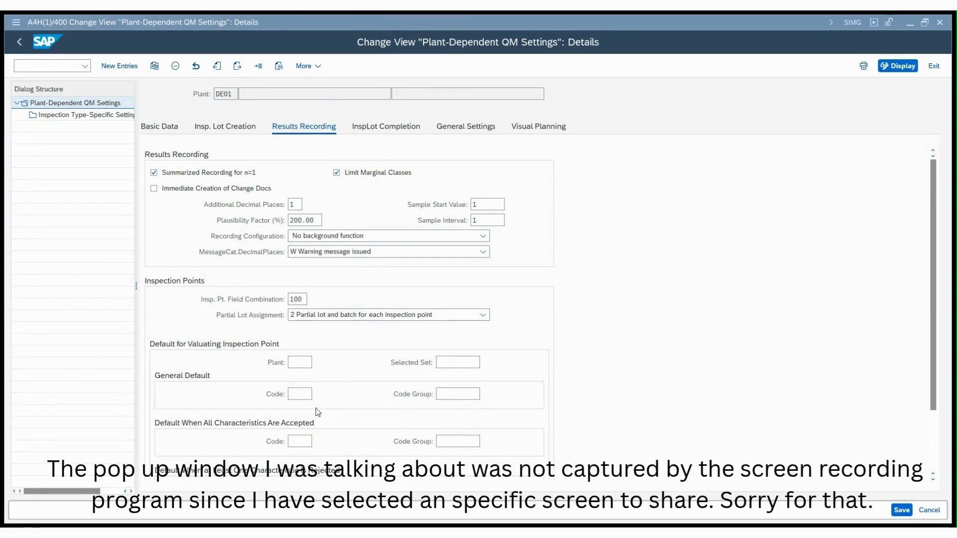
click(308, 394)
click(317, 395)
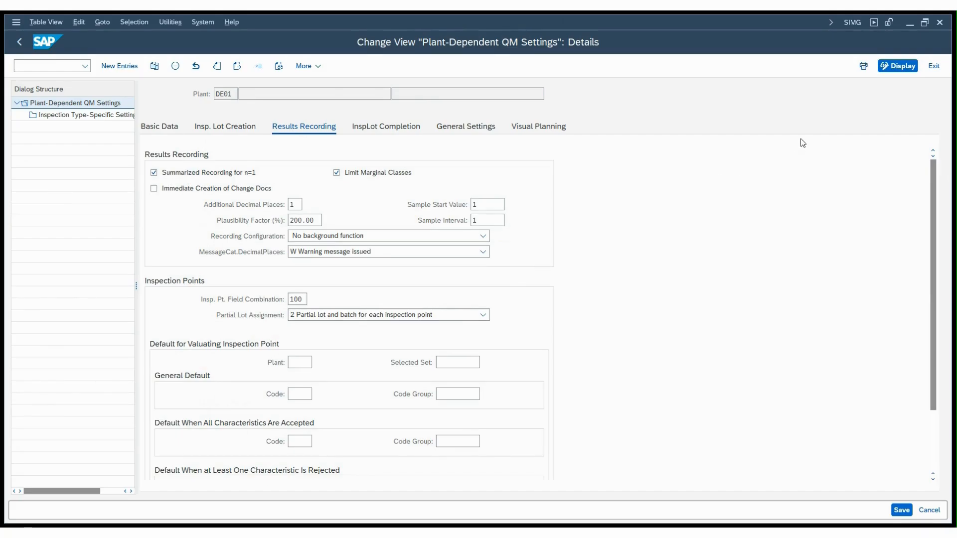
key(Return)
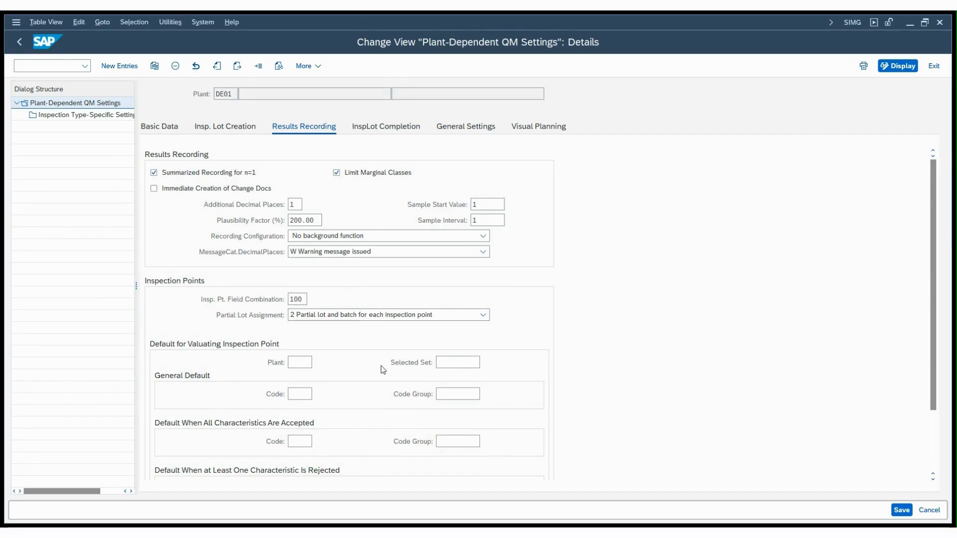
scroll(368, 379, down, 3)
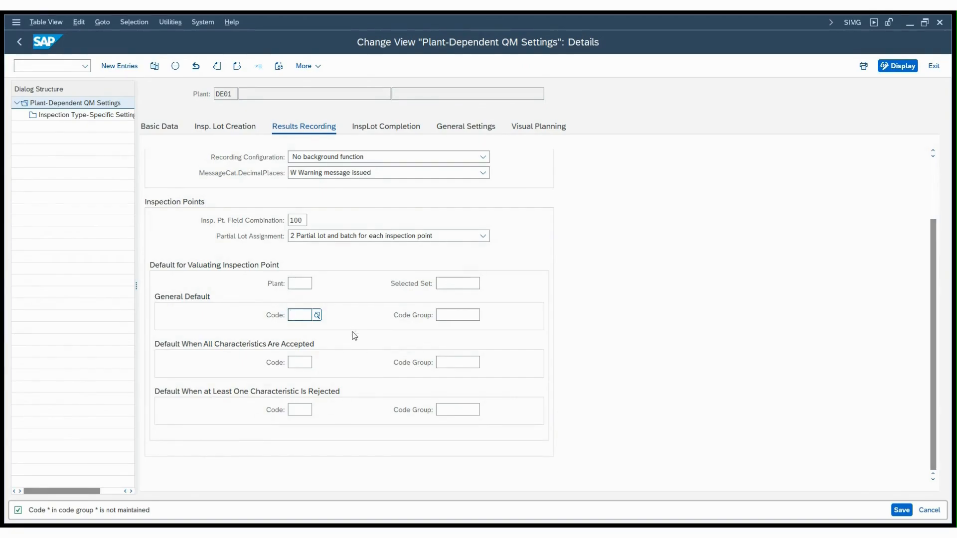
scroll(368, 300, up, 2)
scroll(368, 301, up, 1)
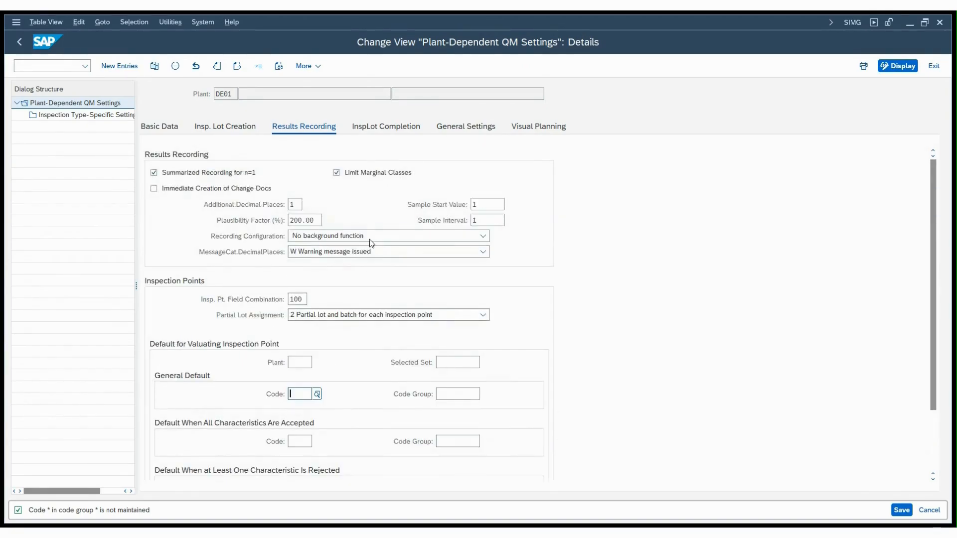
- In the inspection lot completion settings, set controlling area DE10 and cost center DE011900 for both scrap and destroyed quantities
click(391, 130)
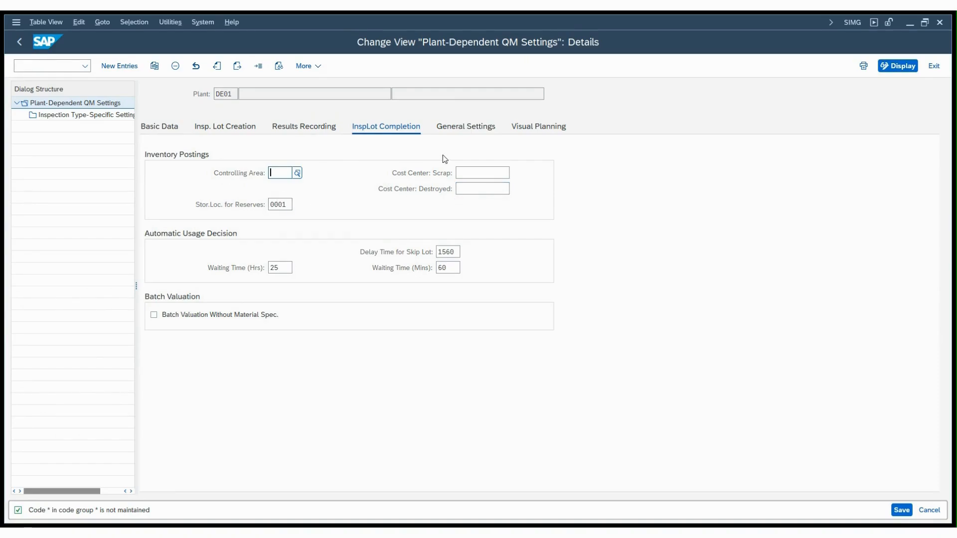
click(471, 174)
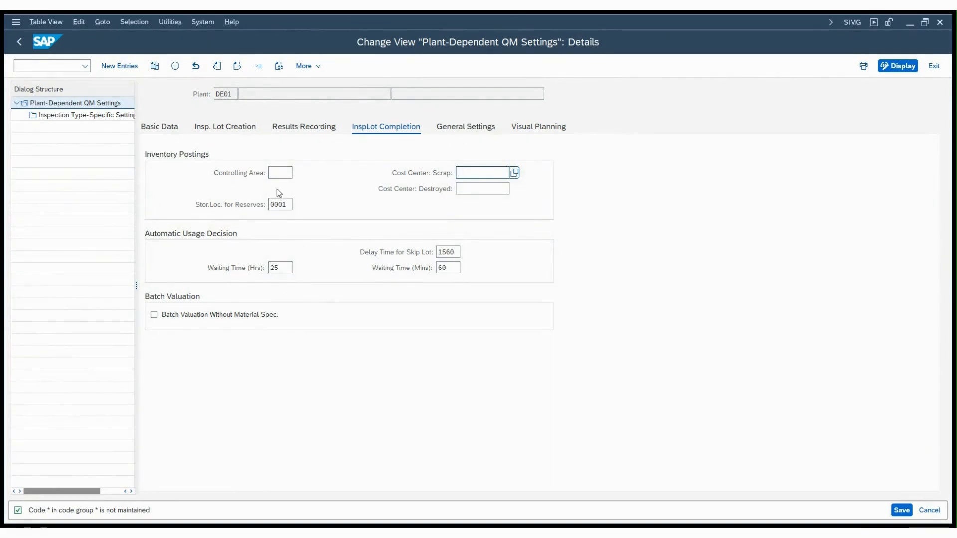
click(280, 173)
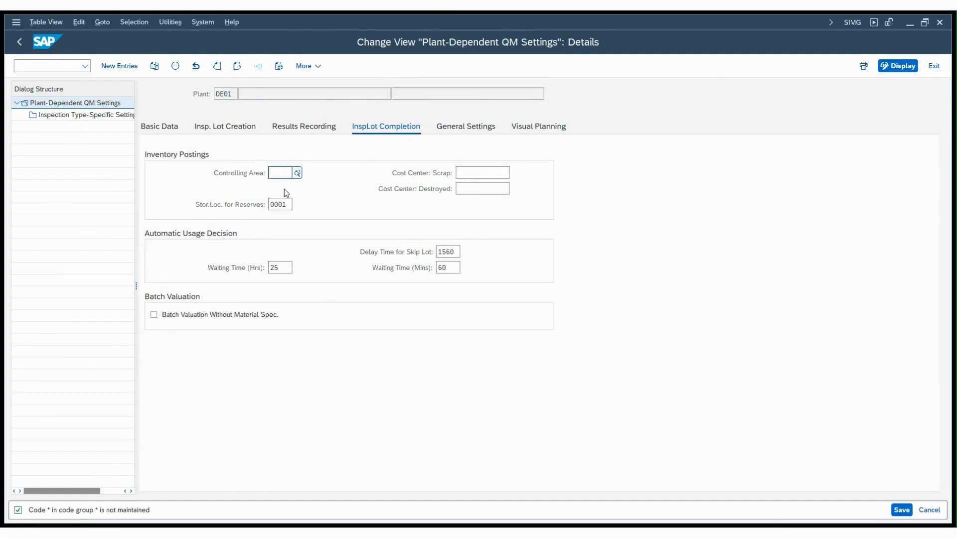
text(DE10)
click(462, 174)
click(515, 173)
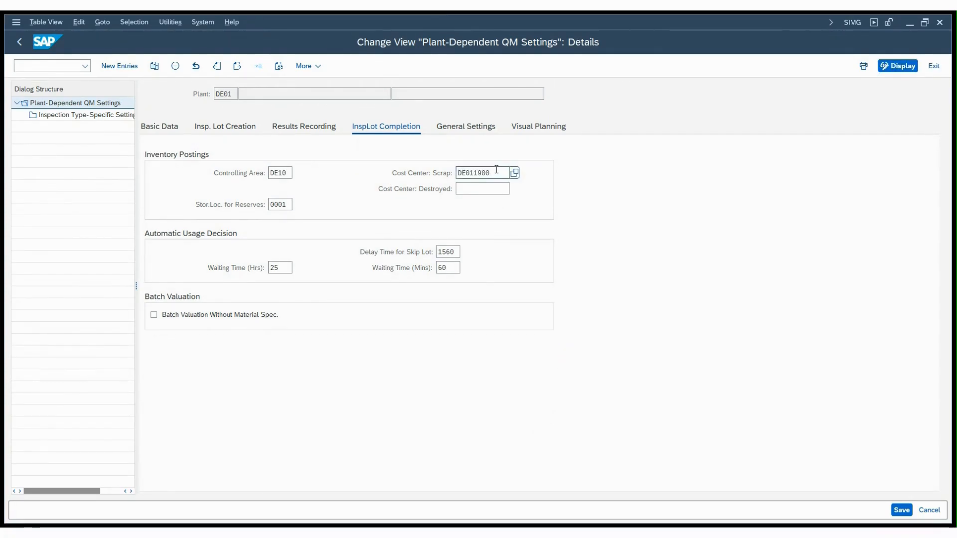
click(470, 189)
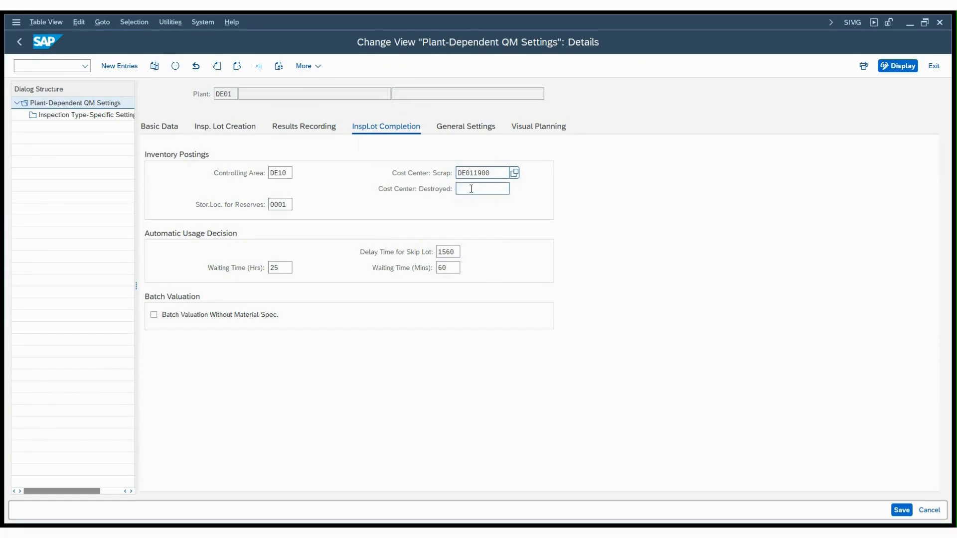
text(DE011900)
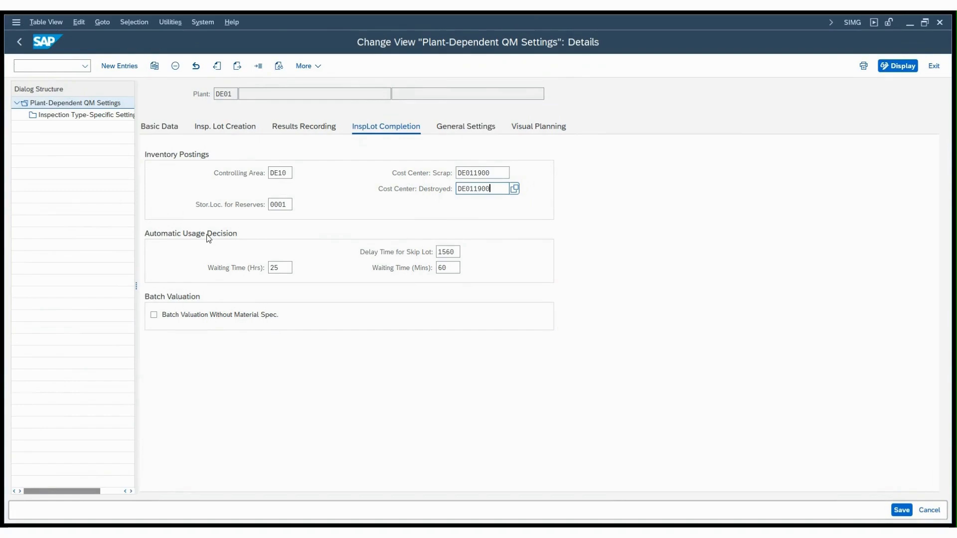
- Review the automatic usage decision delay and waiting times, the inspection lot search selection period and the visual planning defaults
click(453, 251)
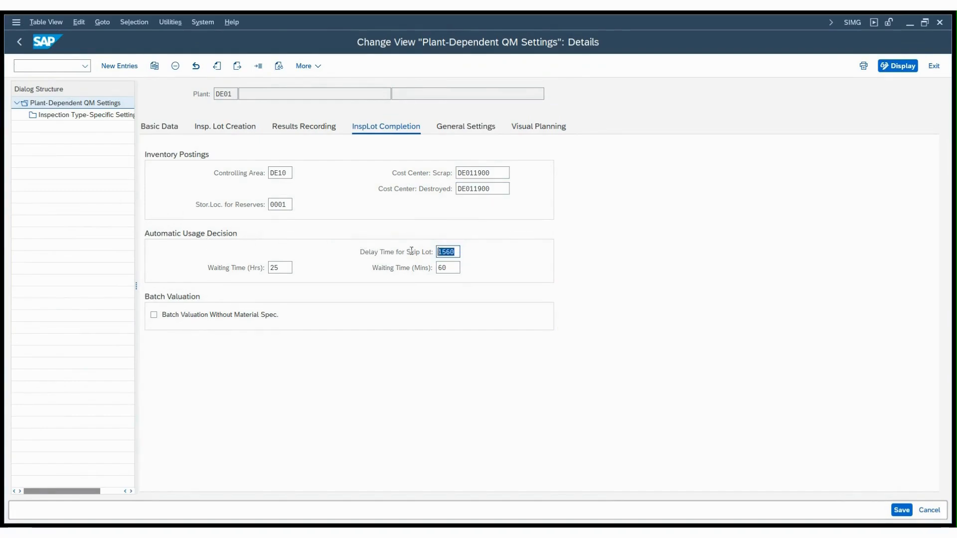
click(444, 267)
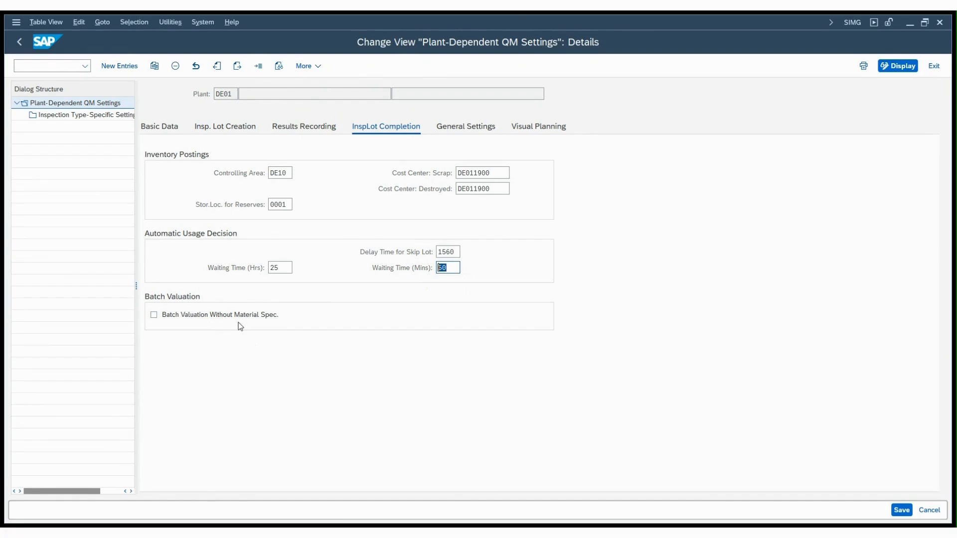
click(464, 128)
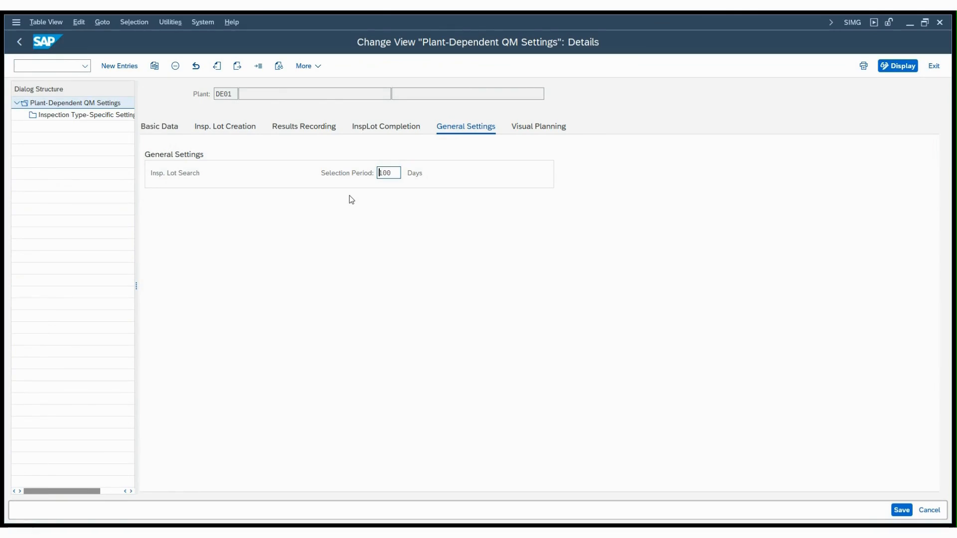
drag(391, 173, 315, 175)
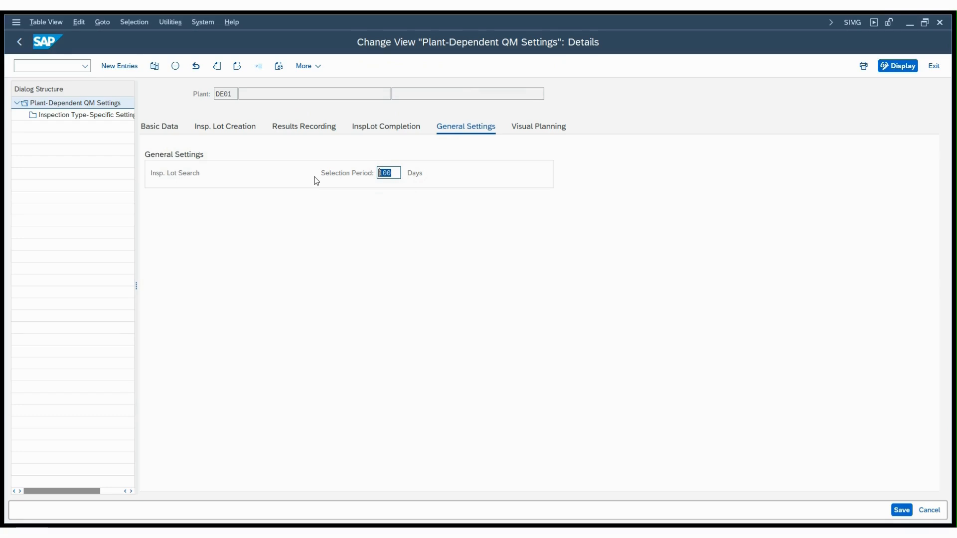
click(530, 130)
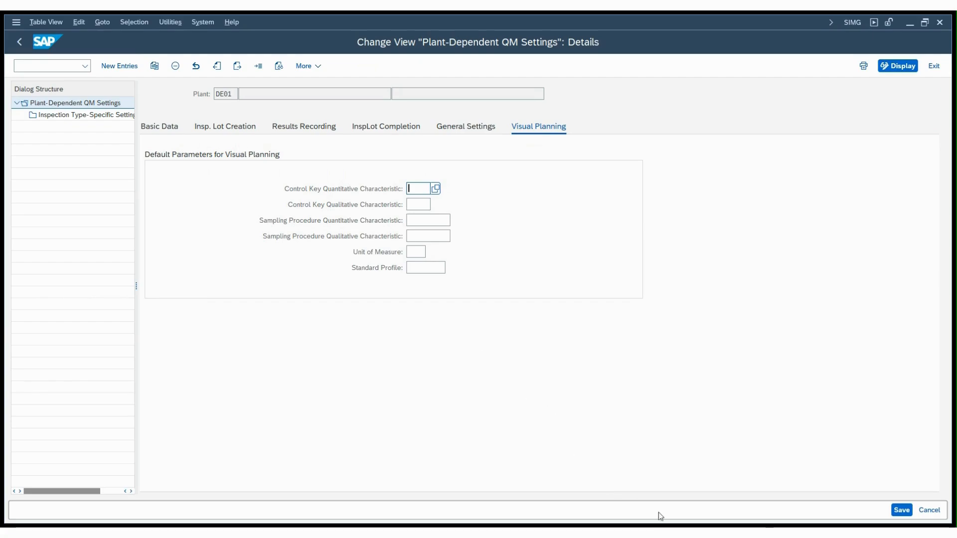
- Clear the plant and selected set defaults for valuating inspection points, save the DE01 settings and exit the plant-dependent QM settings
click(903, 513)
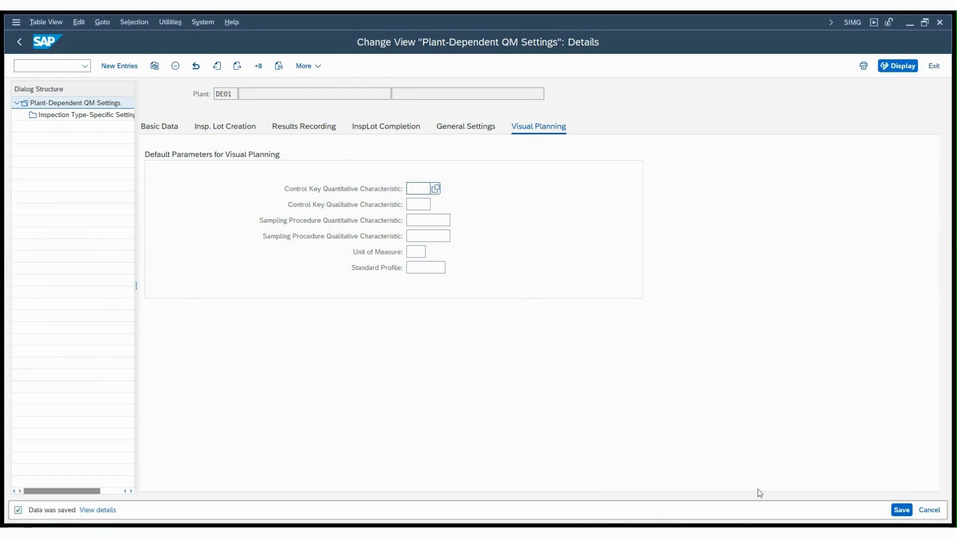
click(903, 516)
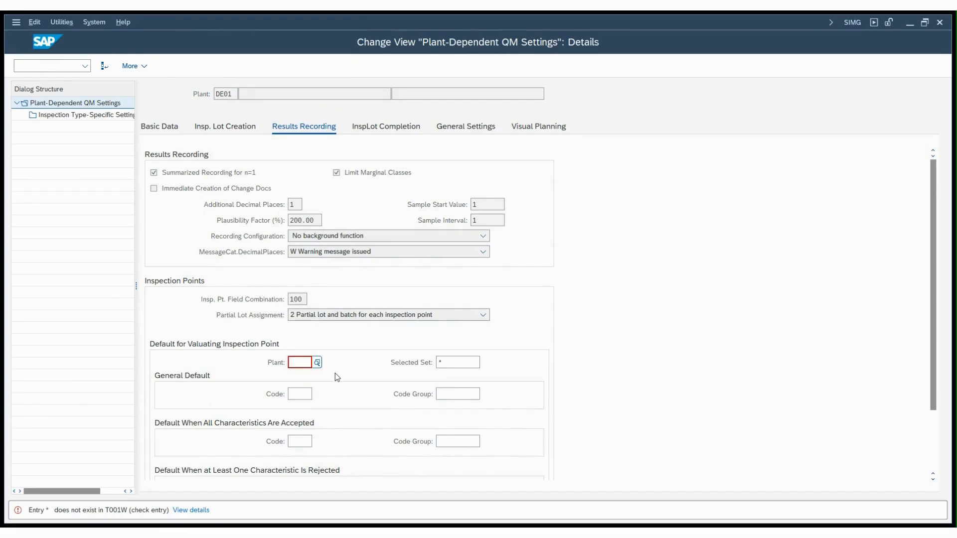
click(448, 363)
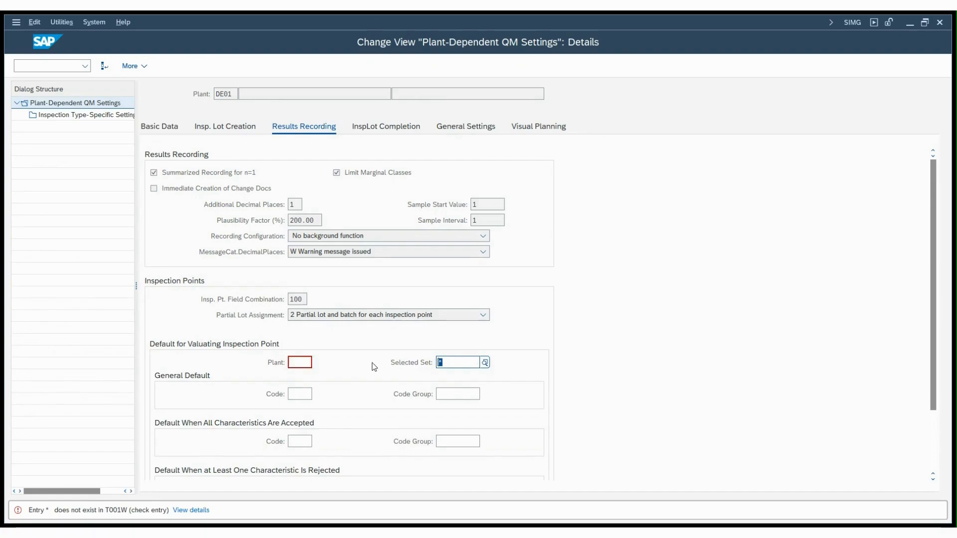
key(BackSpace)
key(ctrl+s)
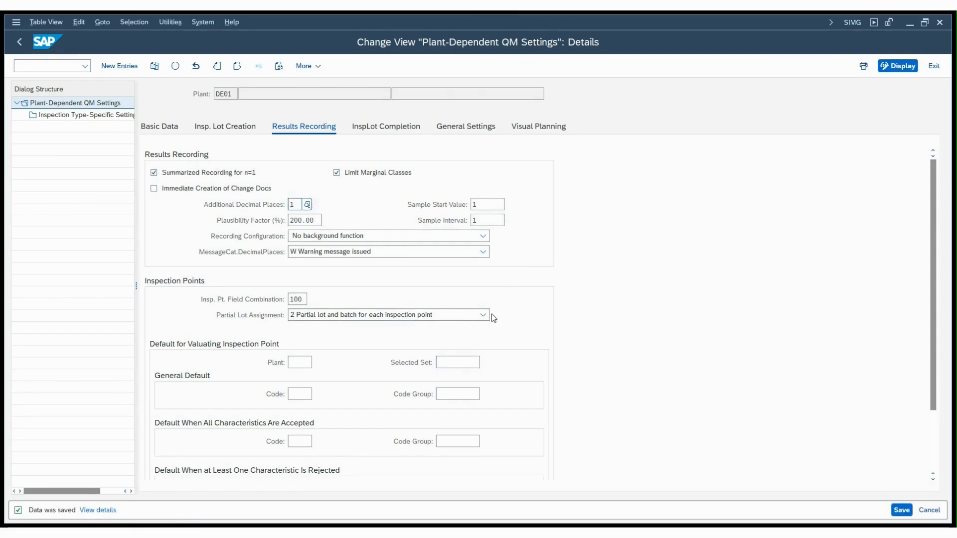
click(902, 515)
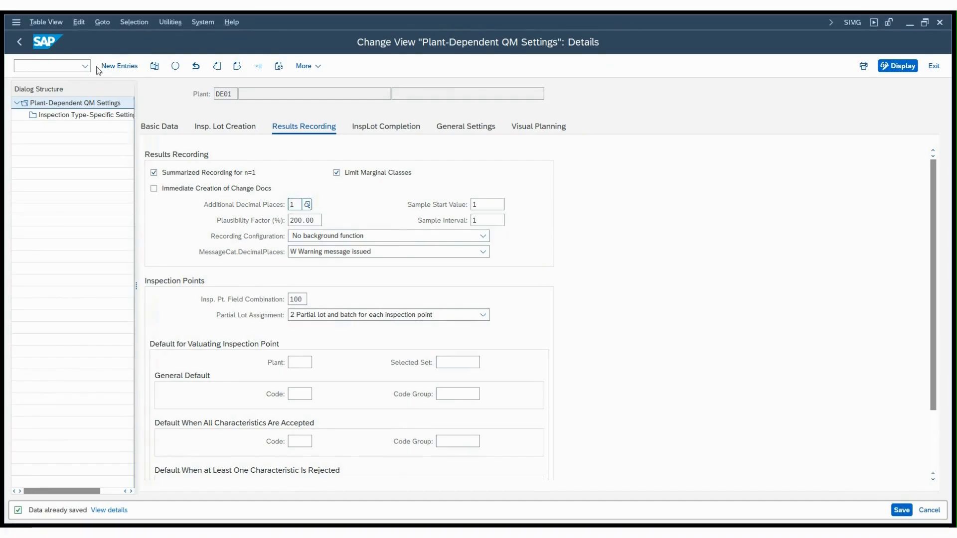
key(F3)
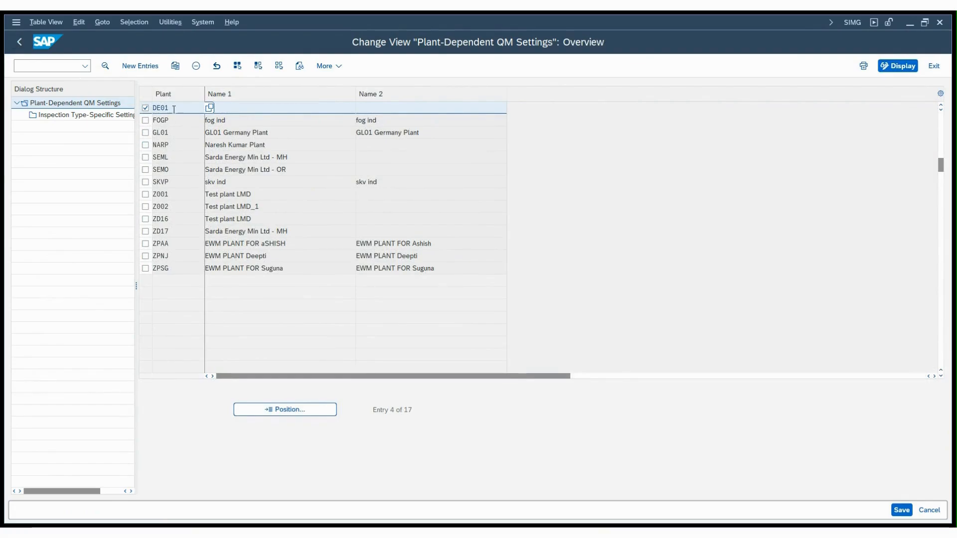
click(21, 43)
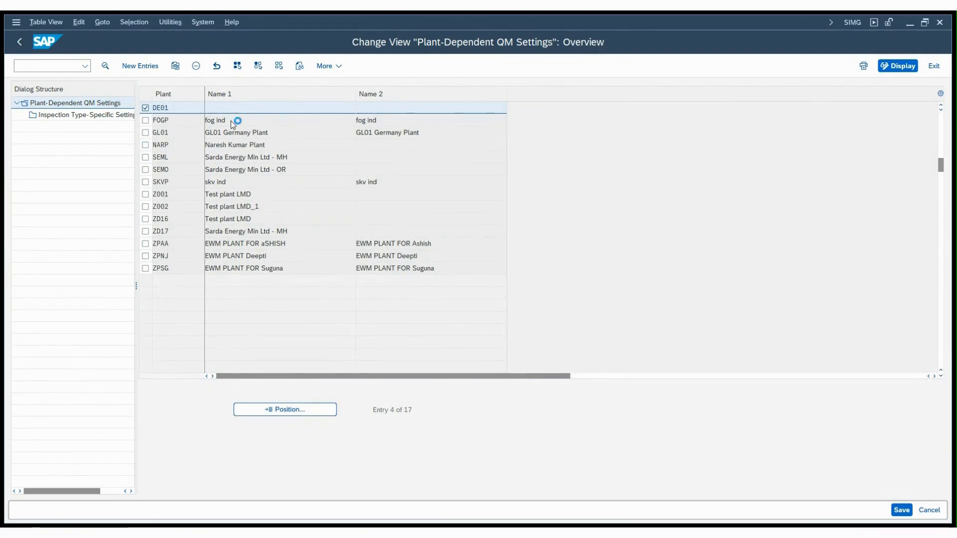